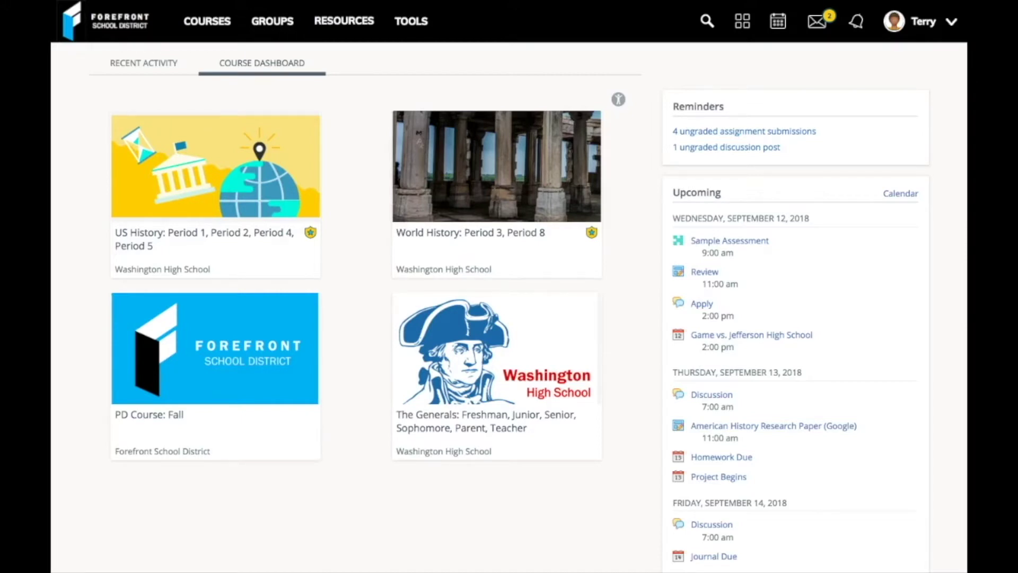
# Step: Open the GROUPS menu in Schoology's top navigation bar
pyautogui.click(272, 20)
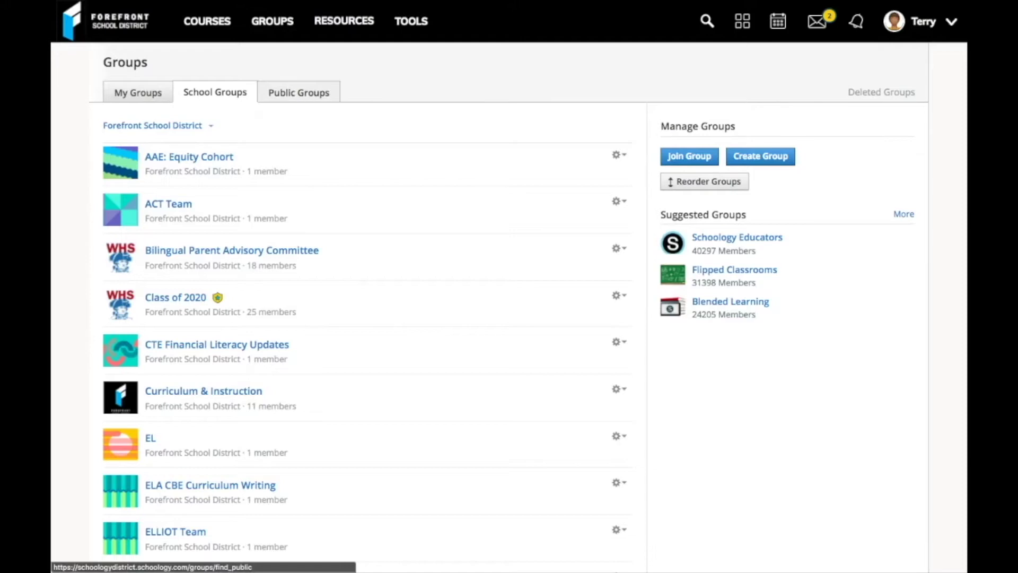
# Step: Browse the Public Groups listing, then return to the My Groups list
pyautogui.click(298, 92)
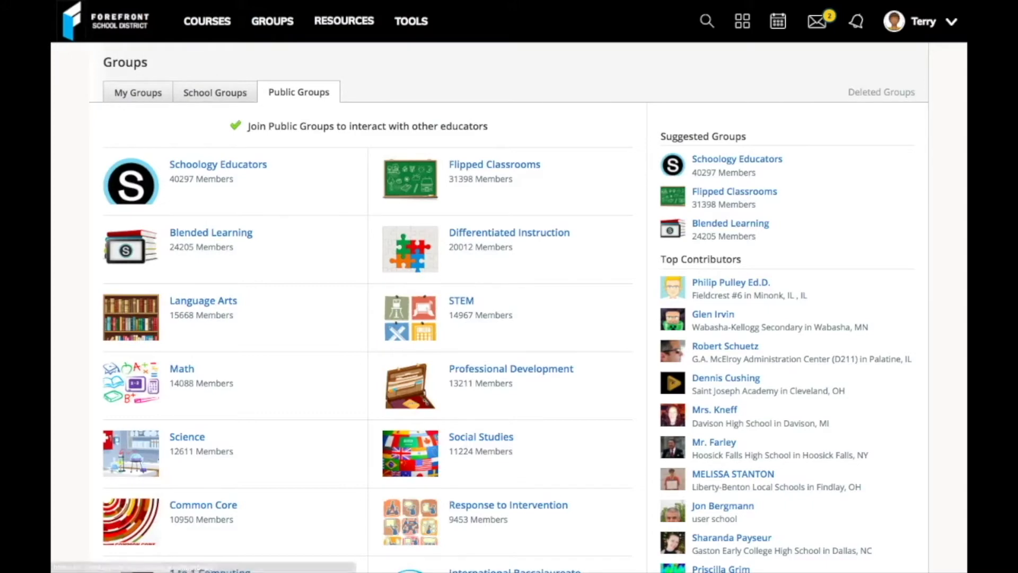
pyautogui.click(137, 92)
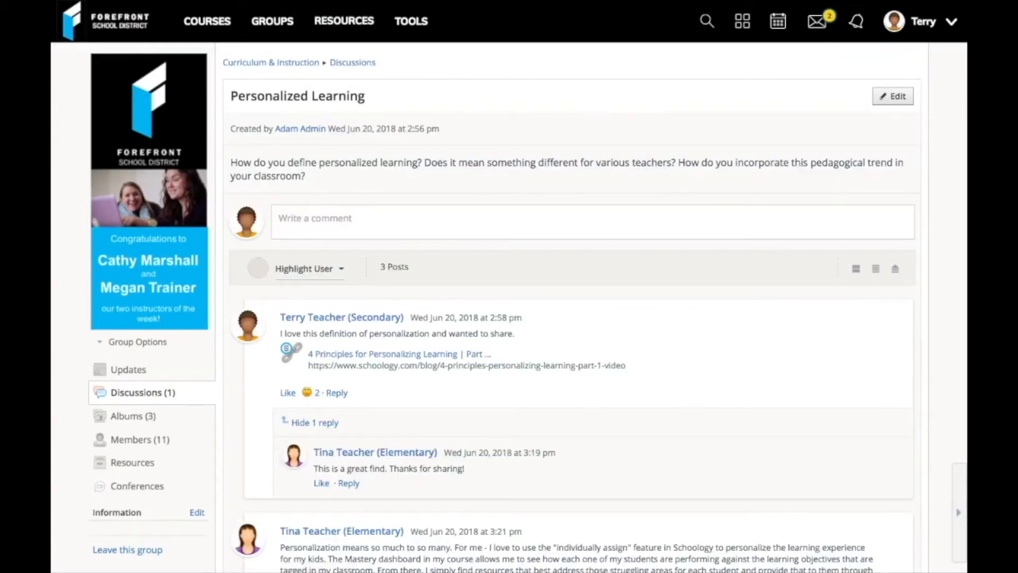
# Step: Open the group's Albums and then the Classroom Share--Ms. Smith album
pyautogui.click(133, 416)
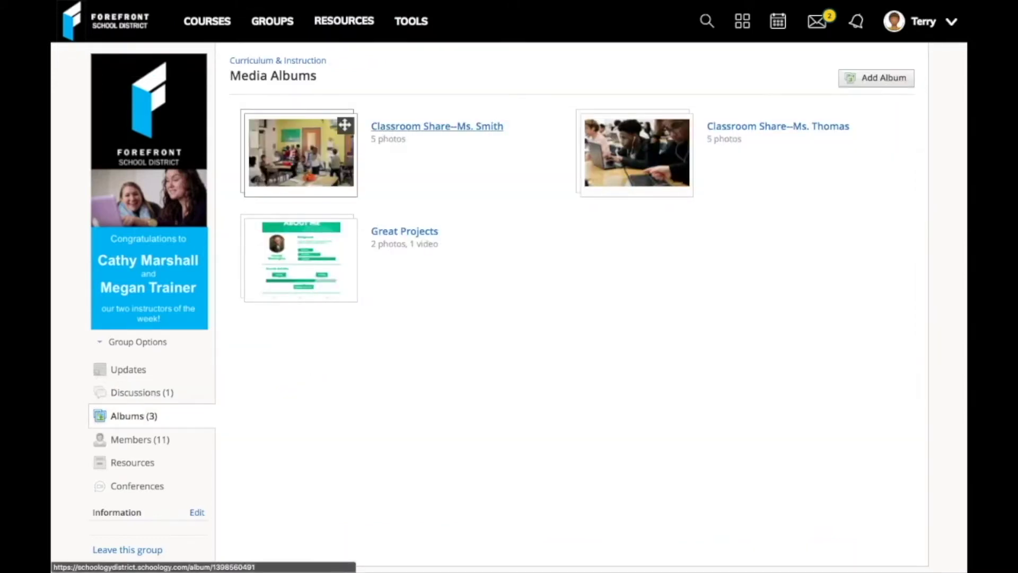
pyautogui.click(437, 127)
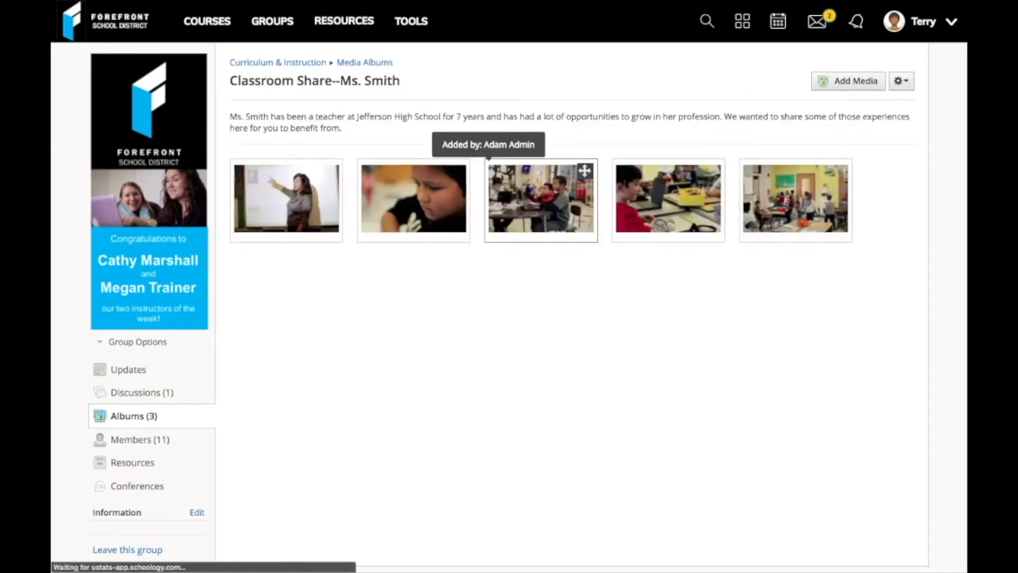
# Step: Enlarge the album's third photo, then open the group's Resources and its Secondary folder
pyautogui.click(541, 199)
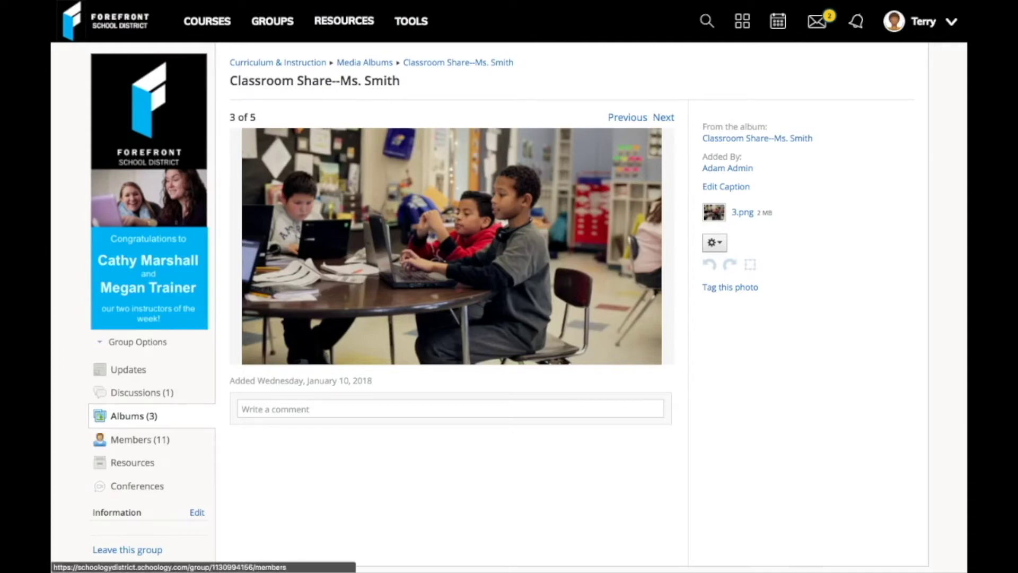
pyautogui.click(132, 462)
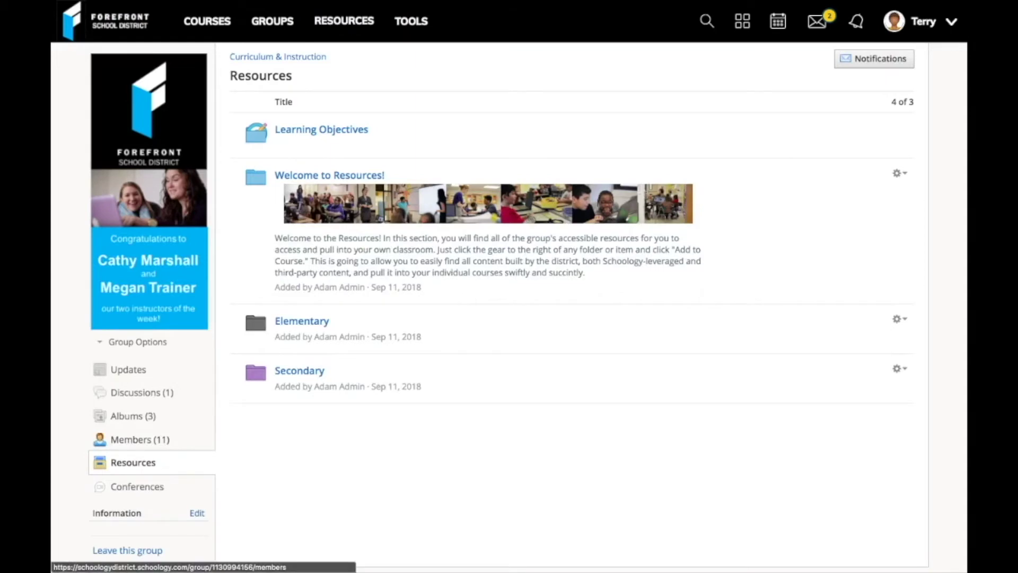
pyautogui.click(139, 439)
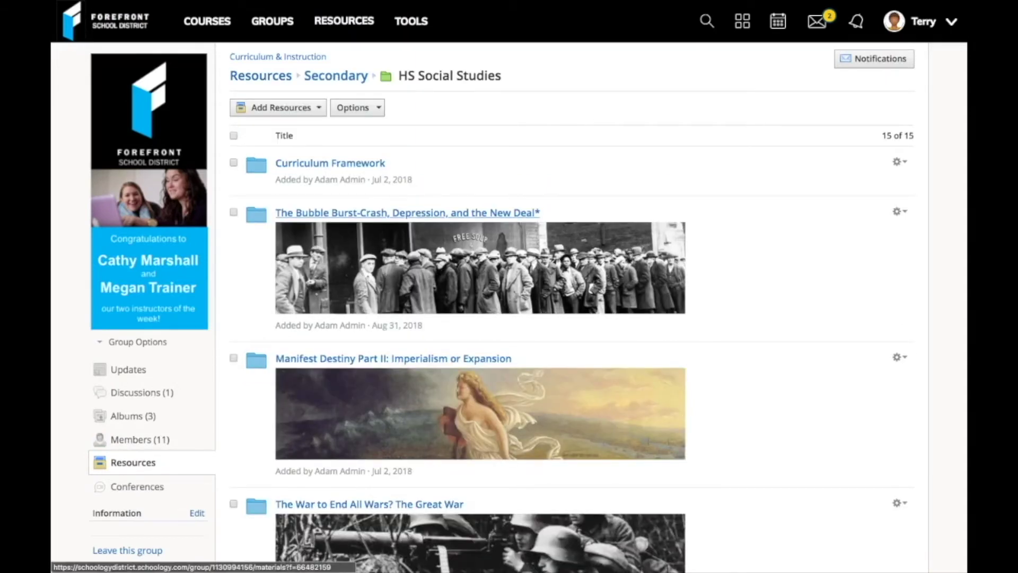
# Step: Open the New Deal unit's Lesson Plans folder and show the Add Resources options
pyautogui.click(407, 212)
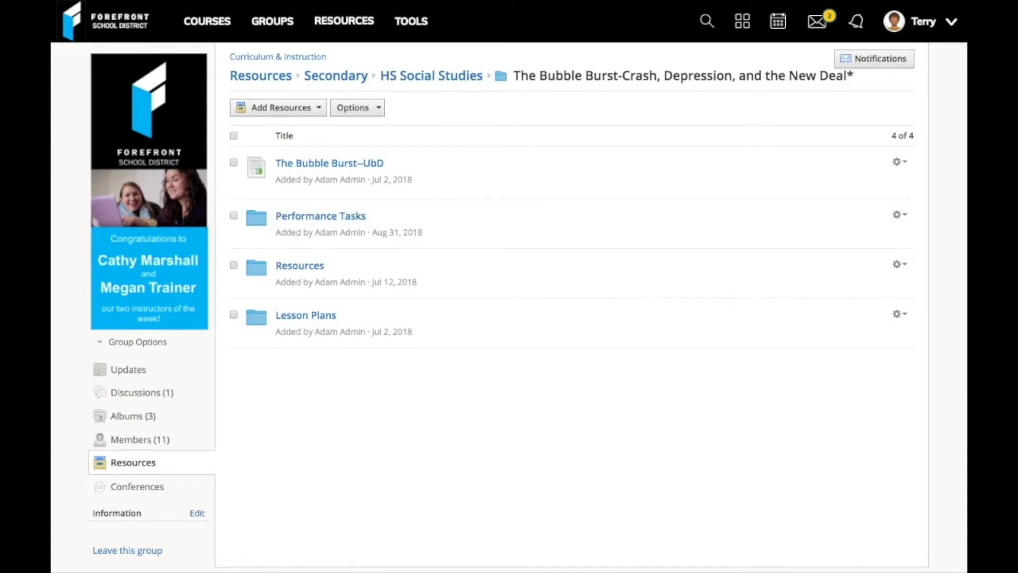
pyautogui.click(299, 265)
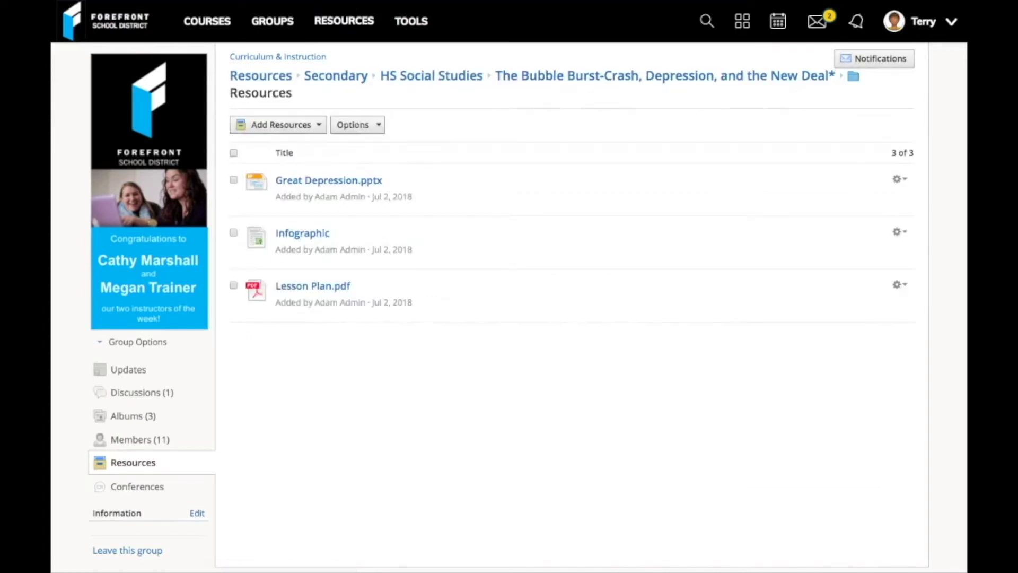
pyautogui.click(566, 75)
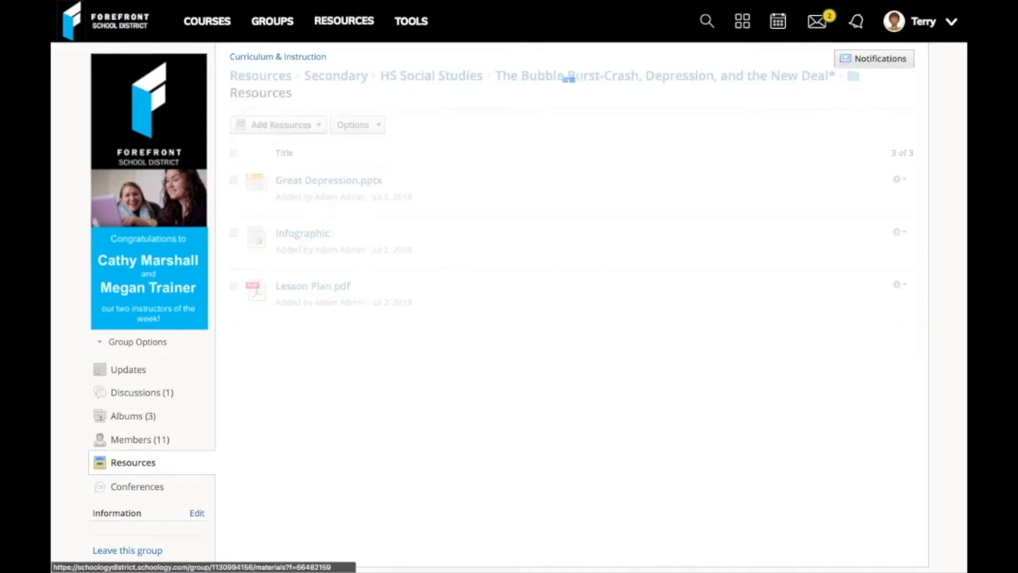
pyautogui.click(305, 315)
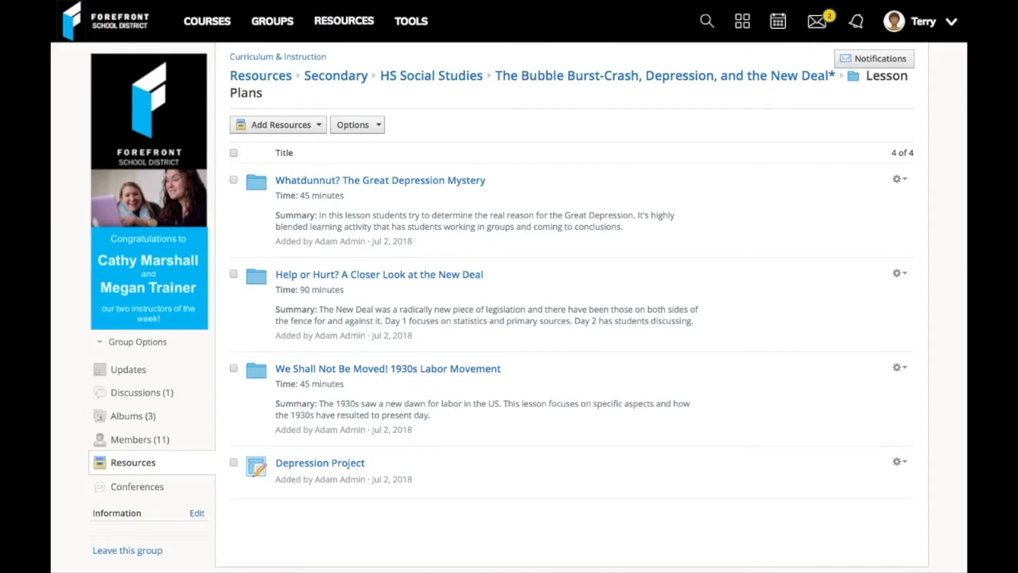
pyautogui.click(279, 125)
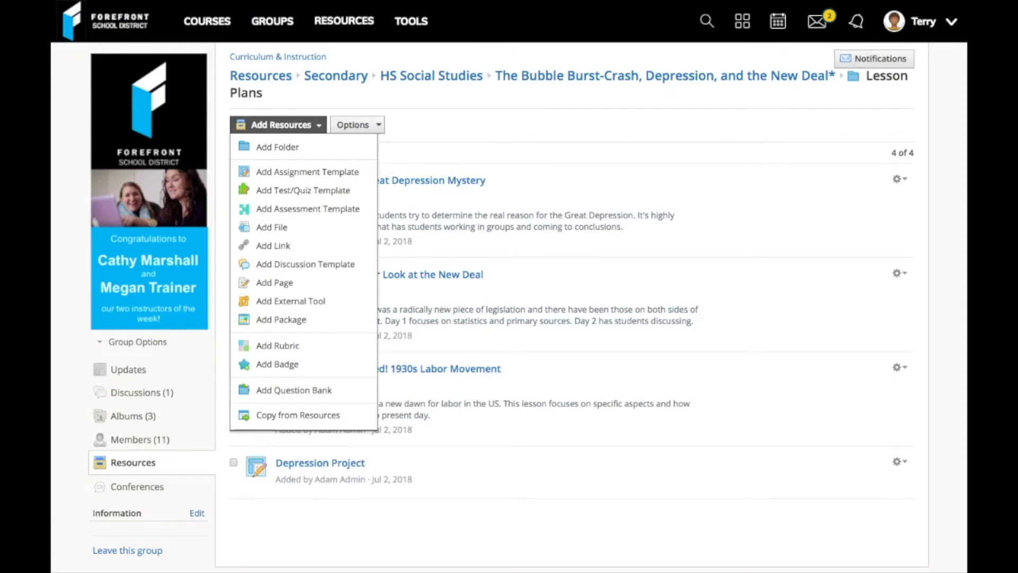
pyautogui.click(298, 415)
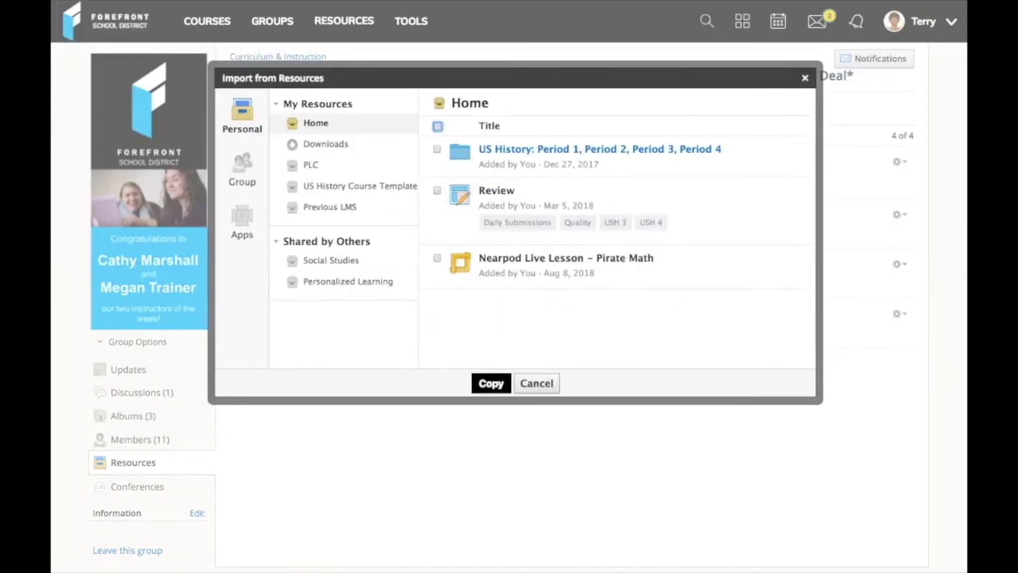
pyautogui.click(332, 207)
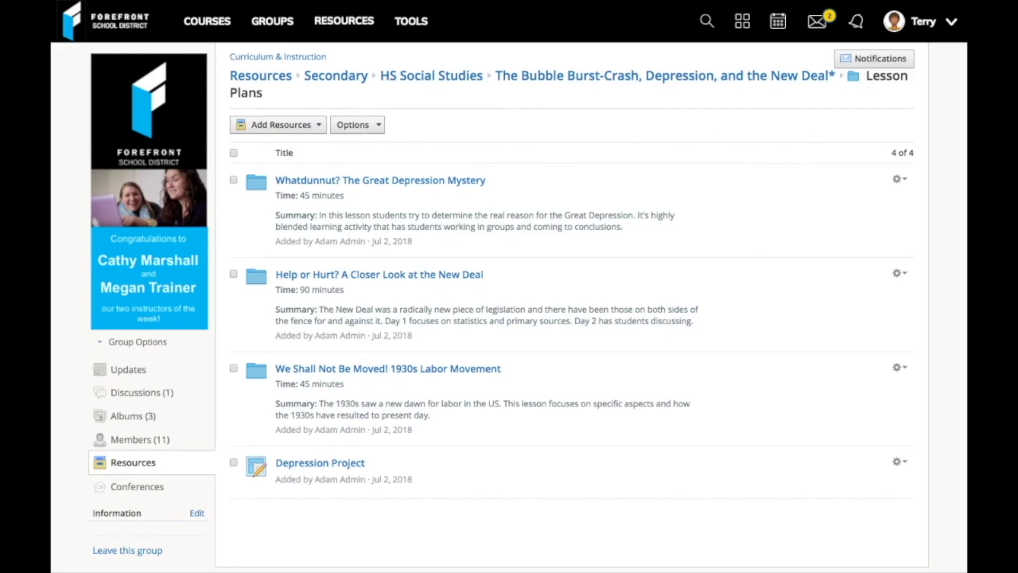
# Step: Add the checked lesson folders to the US History: Period 1, 2, 4, 5 course
pyautogui.click(233, 180)
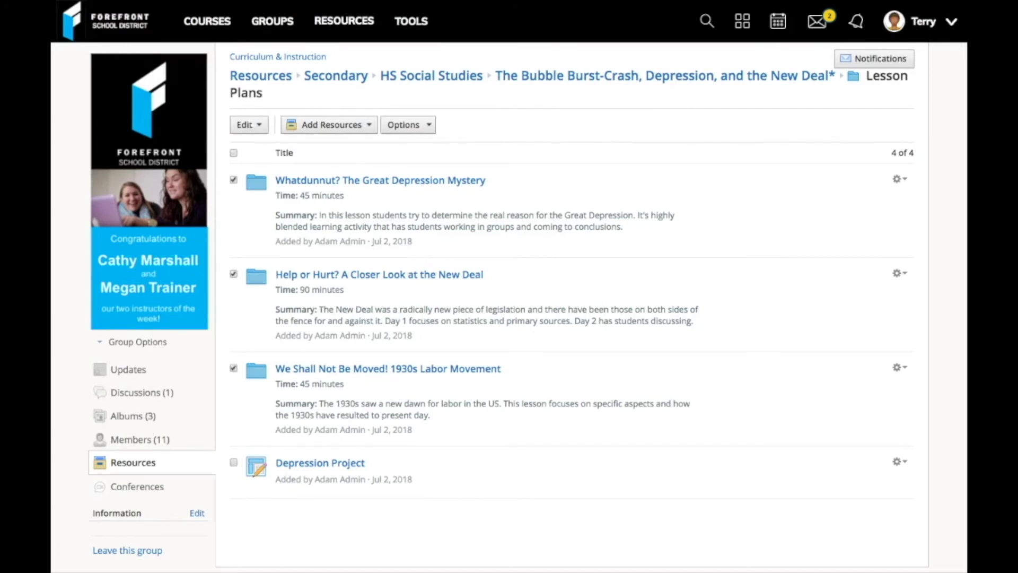
pyautogui.click(248, 125)
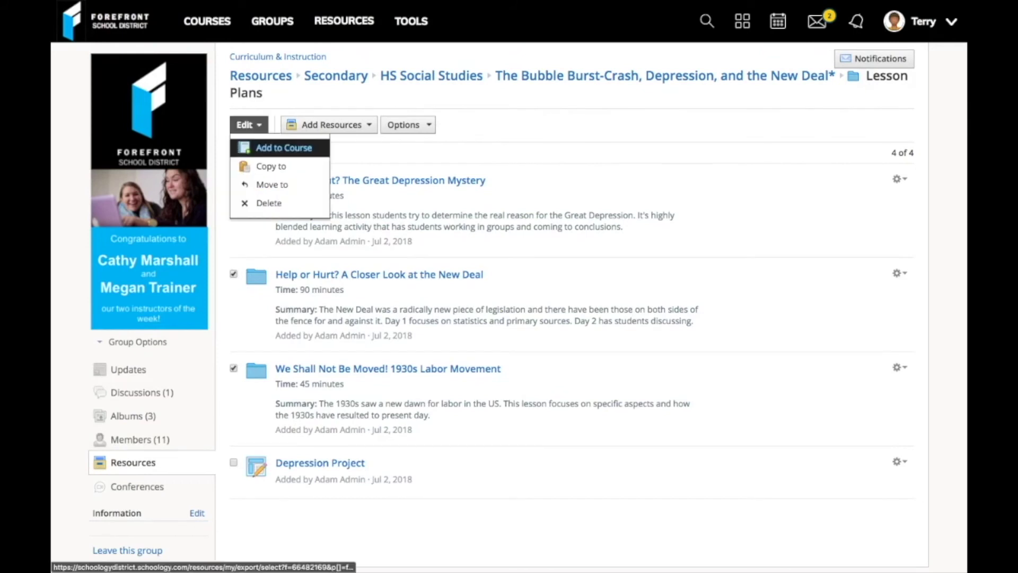
pyautogui.click(284, 147)
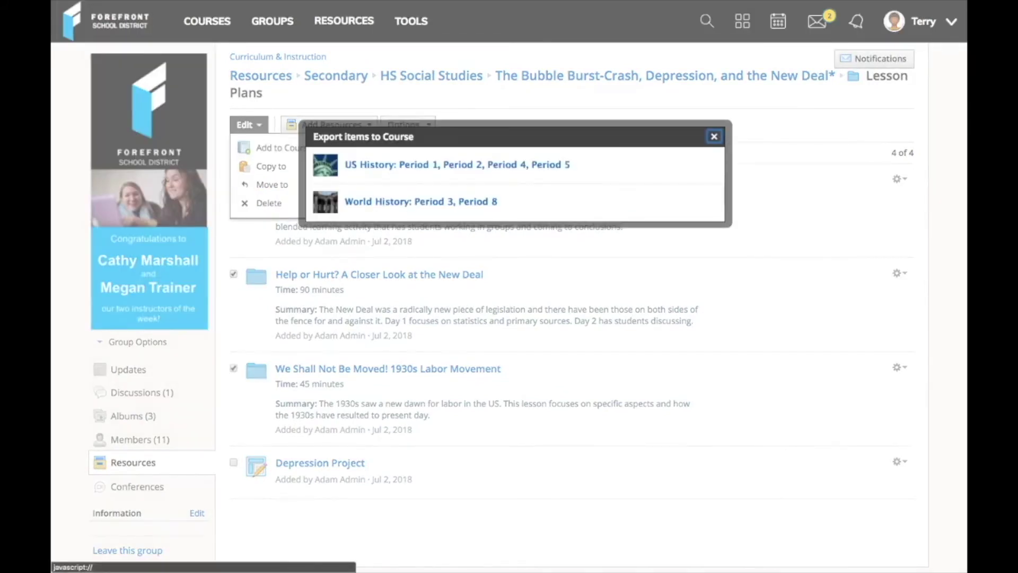
pyautogui.click(457, 164)
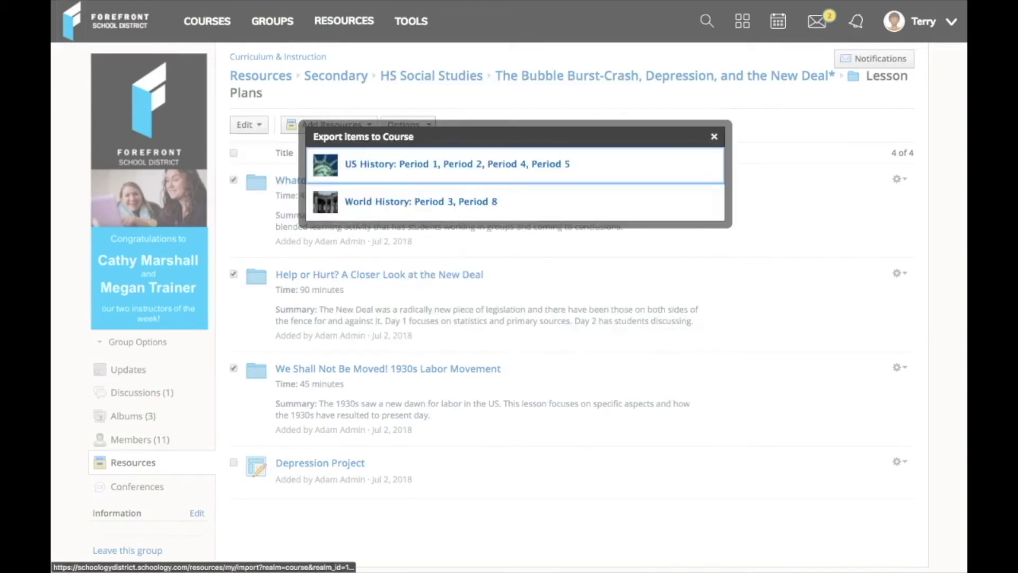
pyautogui.press('Escape')
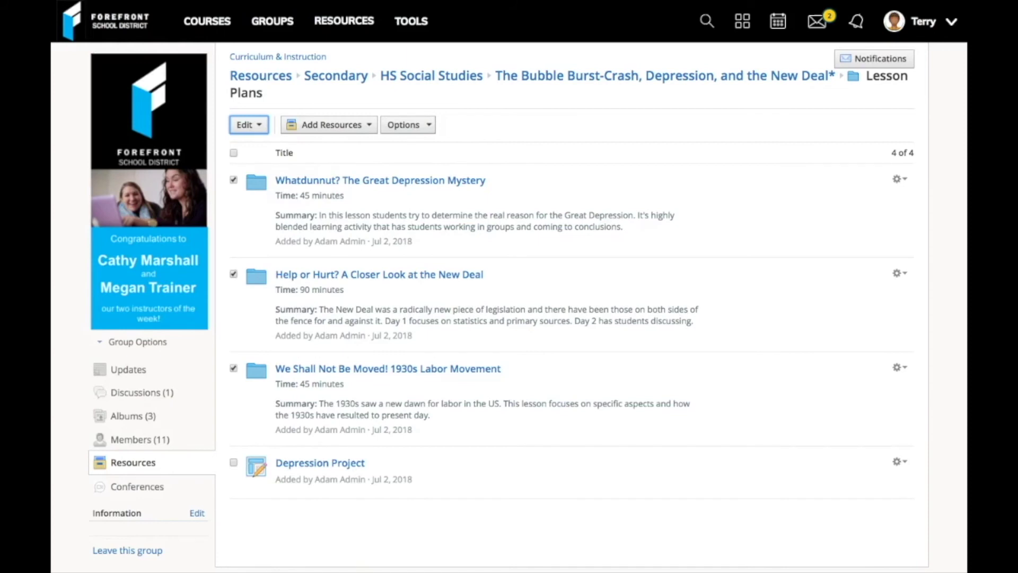
pyautogui.click(272, 21)
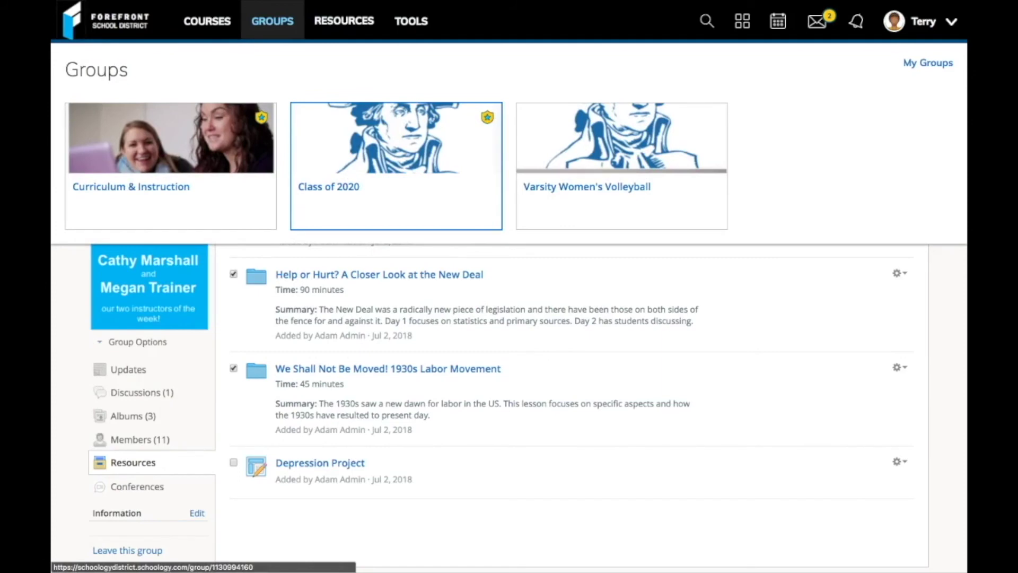
# Step: Look through the Class of 2020 group's discussions and albums
pyautogui.click(396, 164)
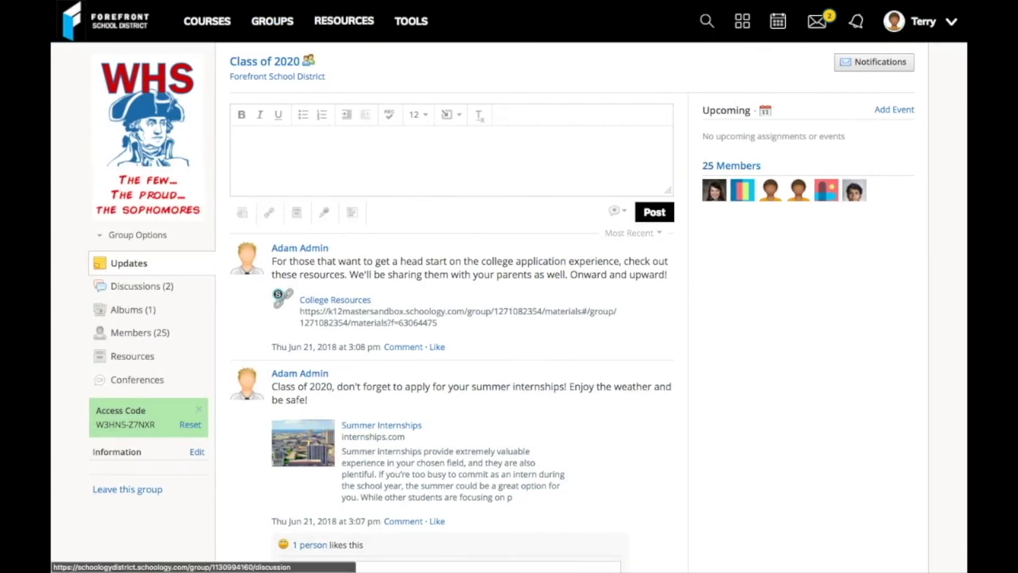
pyautogui.click(141, 285)
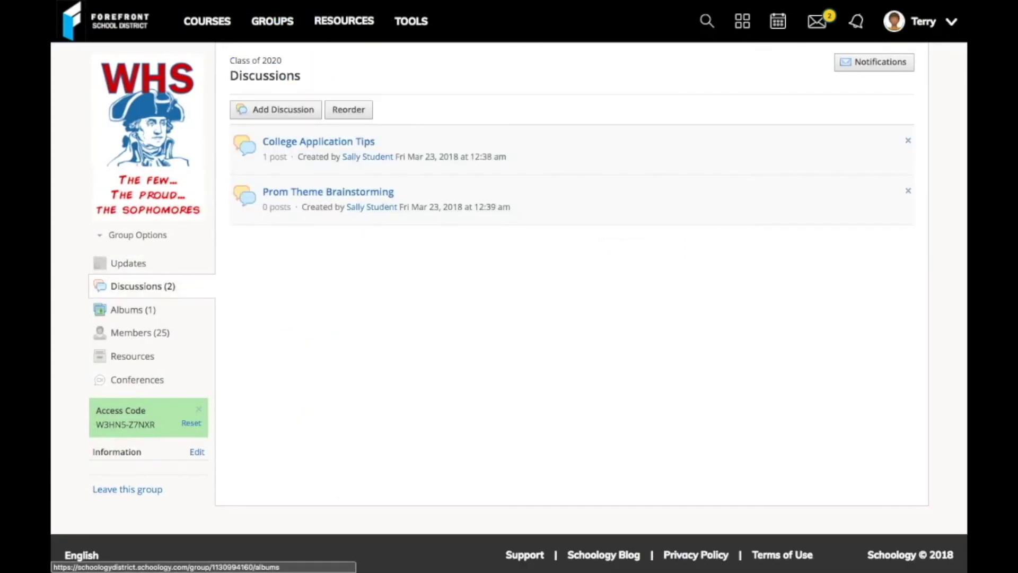
pyautogui.click(132, 309)
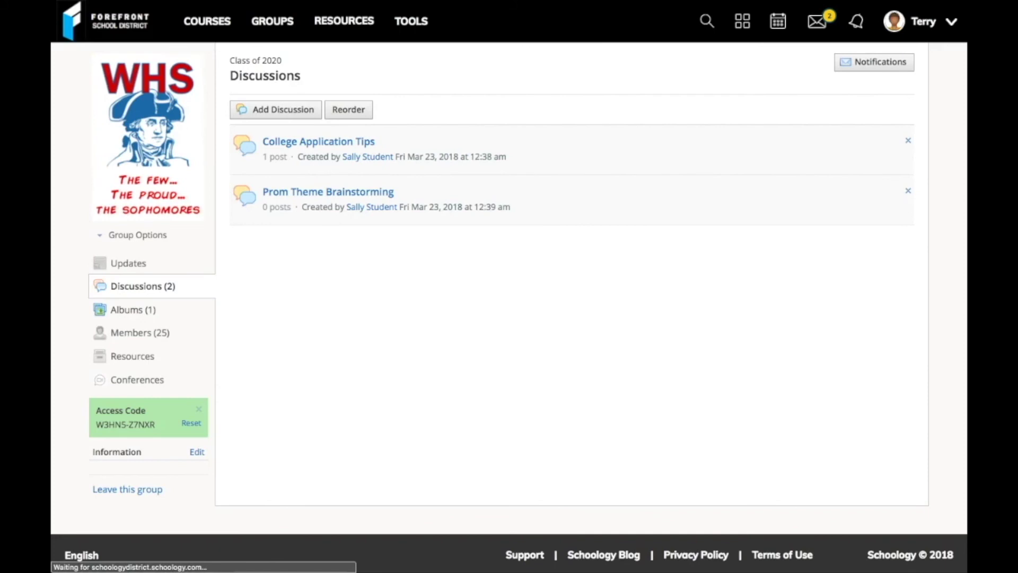
pyautogui.click(272, 21)
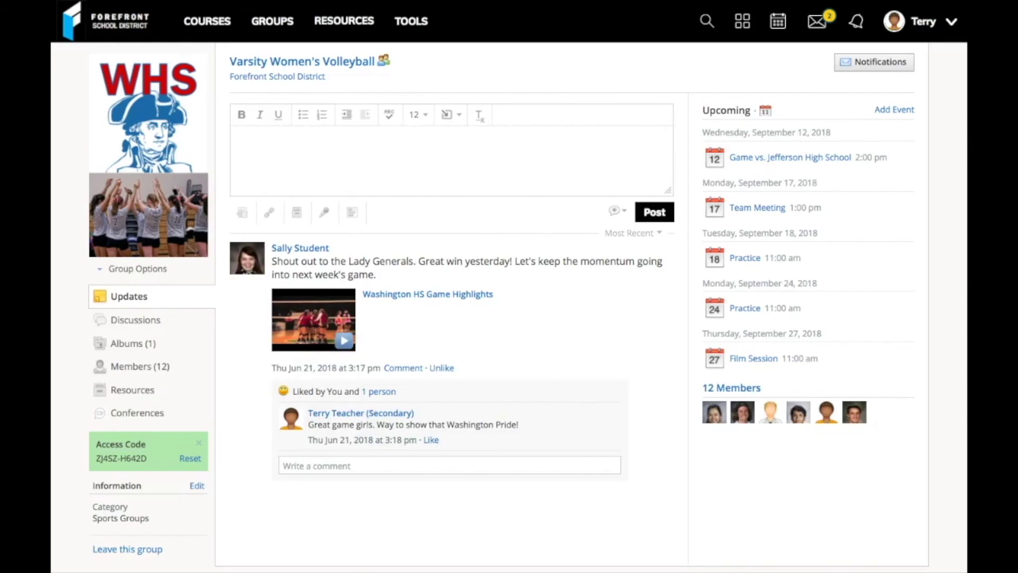
# Step: Go to the full Groups page and scroll through the School Groups listing
pyautogui.click(272, 21)
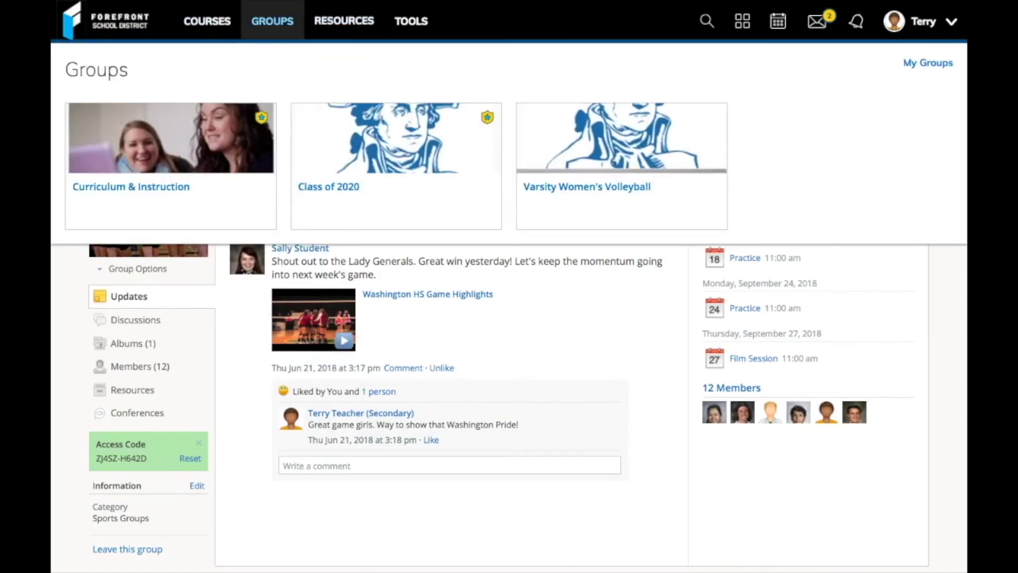
pyautogui.click(928, 63)
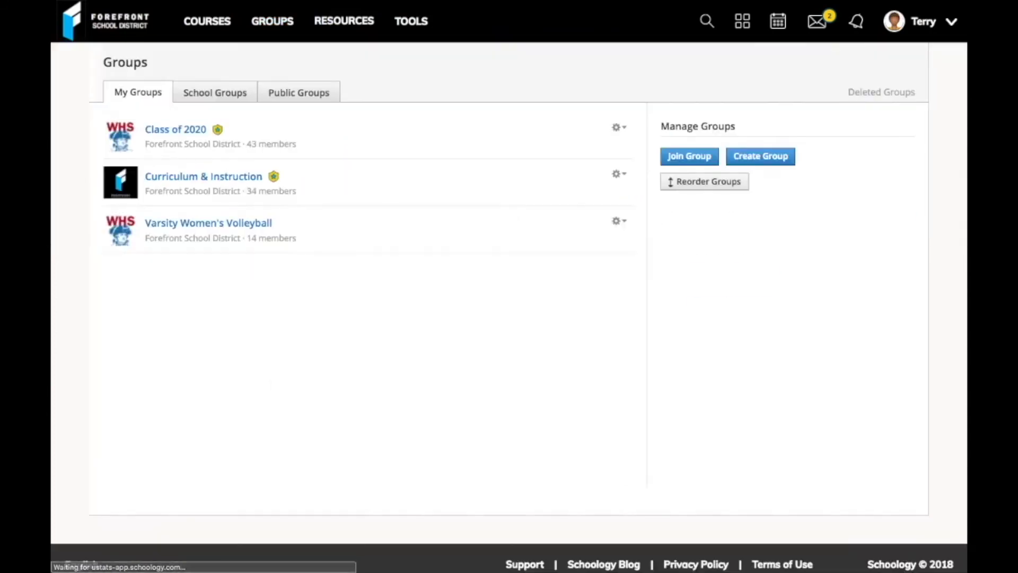
pyautogui.click(215, 92)
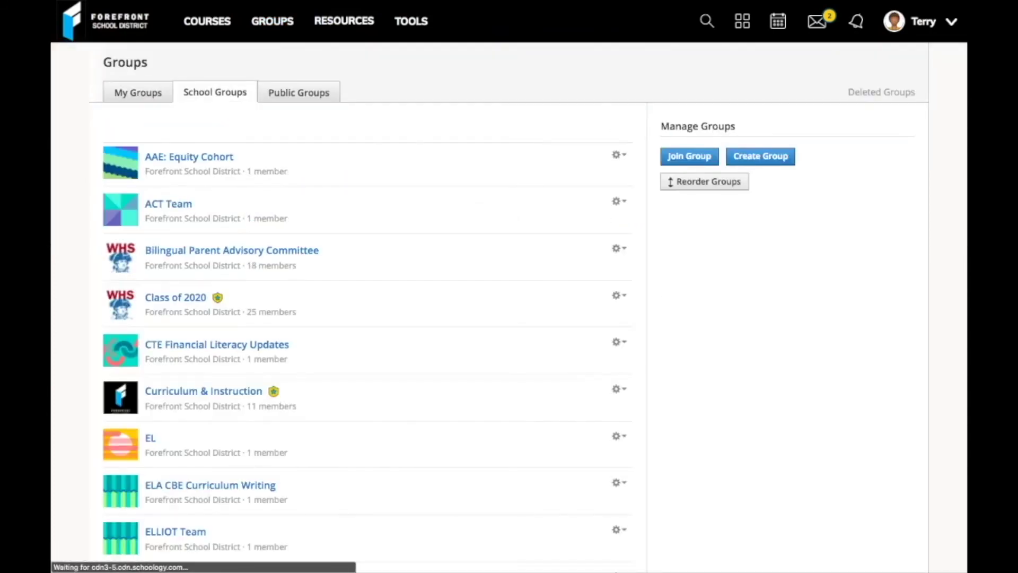
pyautogui.scroll(-5, 509, 286)
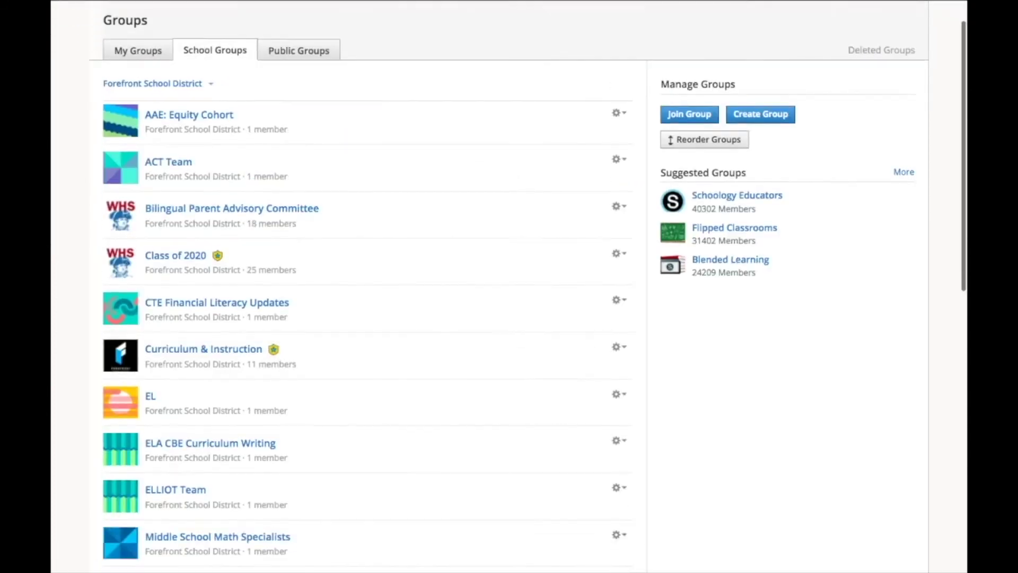
pyautogui.scroll(-4, 509, 286)
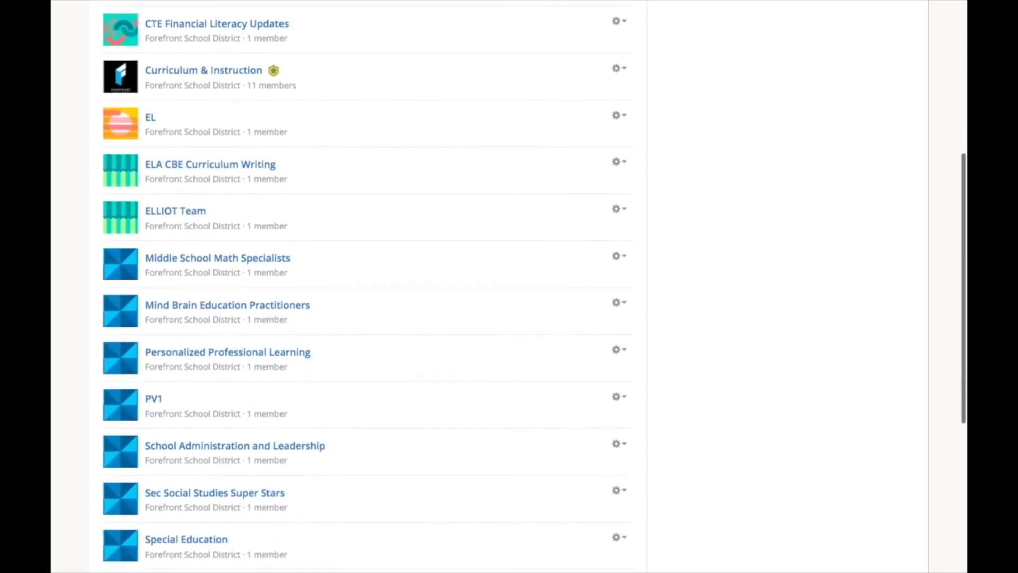
pyautogui.scroll(9, 509, 286)
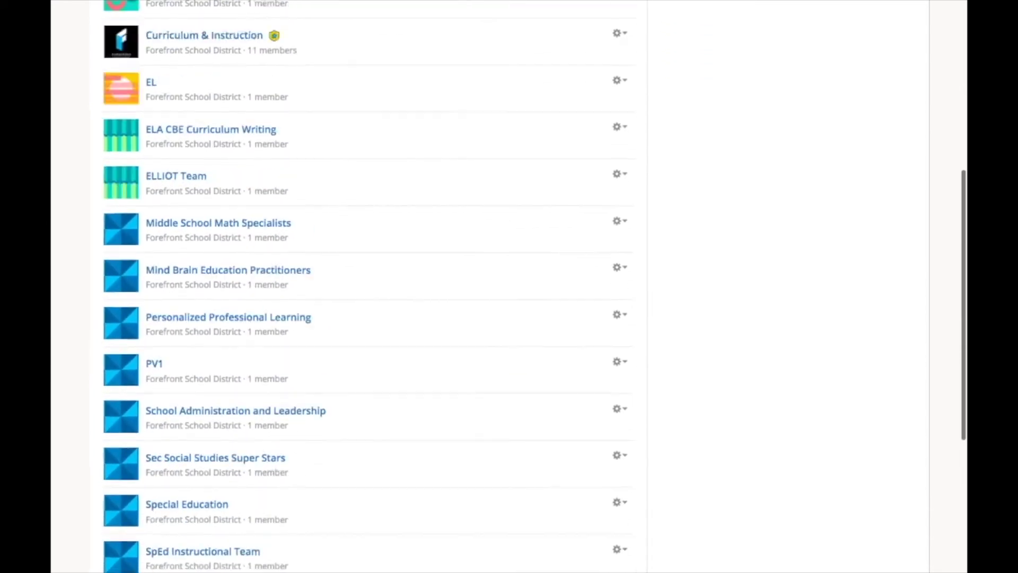